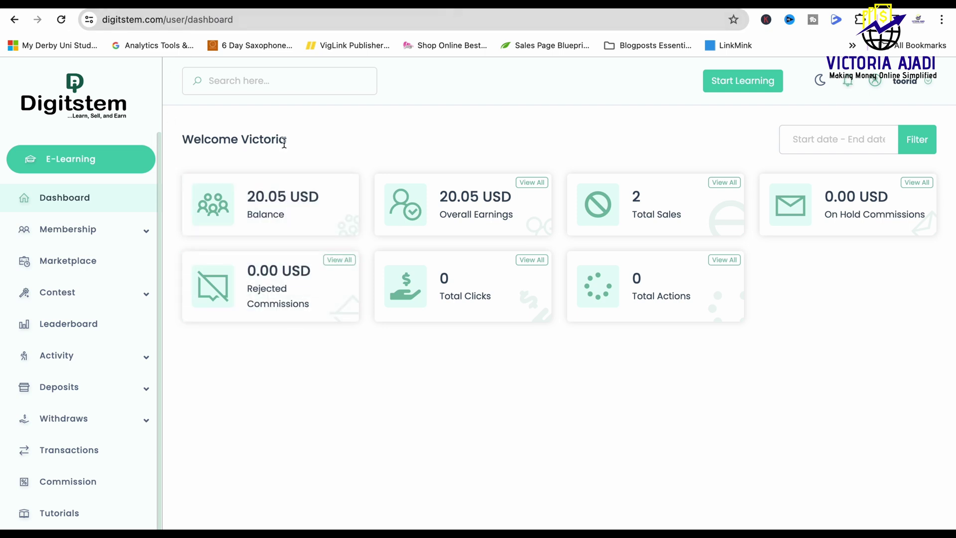
Look through the affiliate account's membership options, leaderboard, activity entries, transactions and URL shortener
click(75, 233)
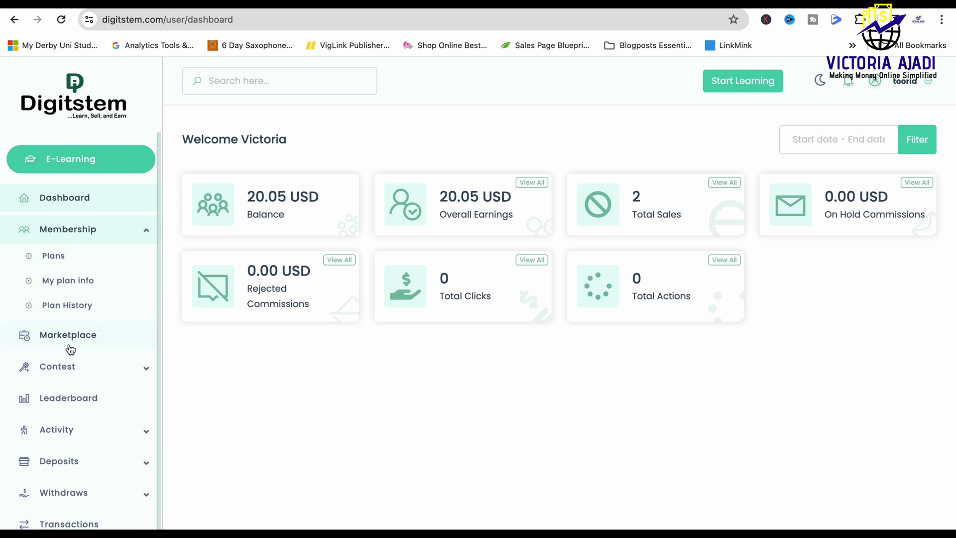
click(65, 401)
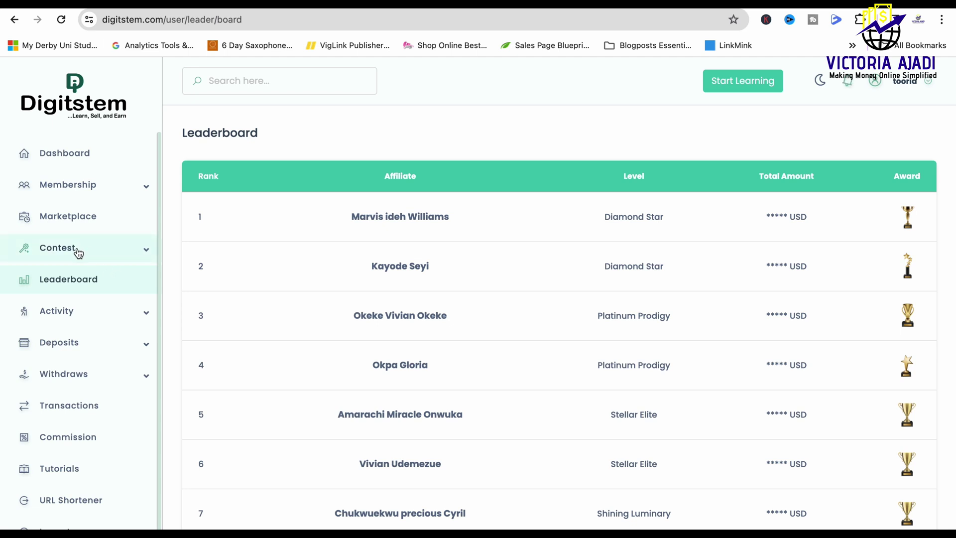
click(62, 318)
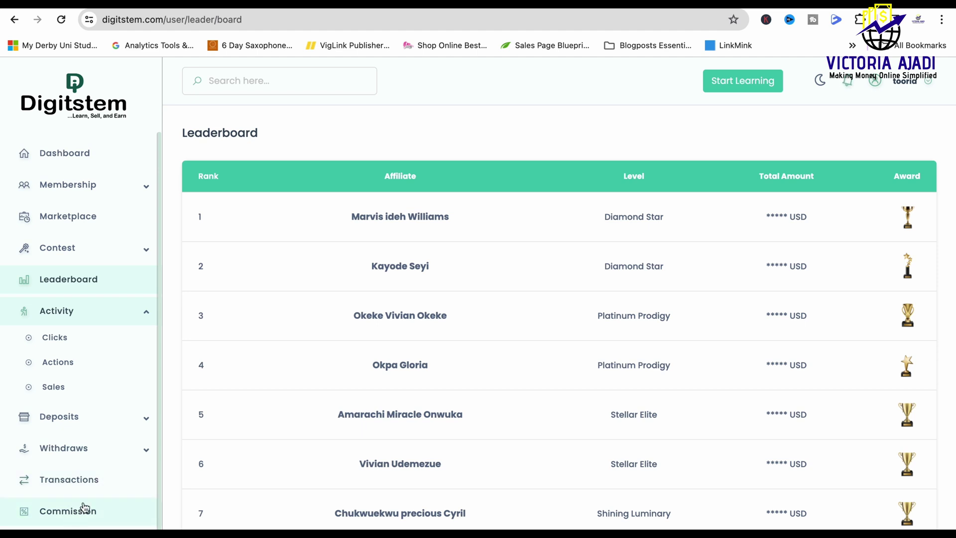
click(65, 479)
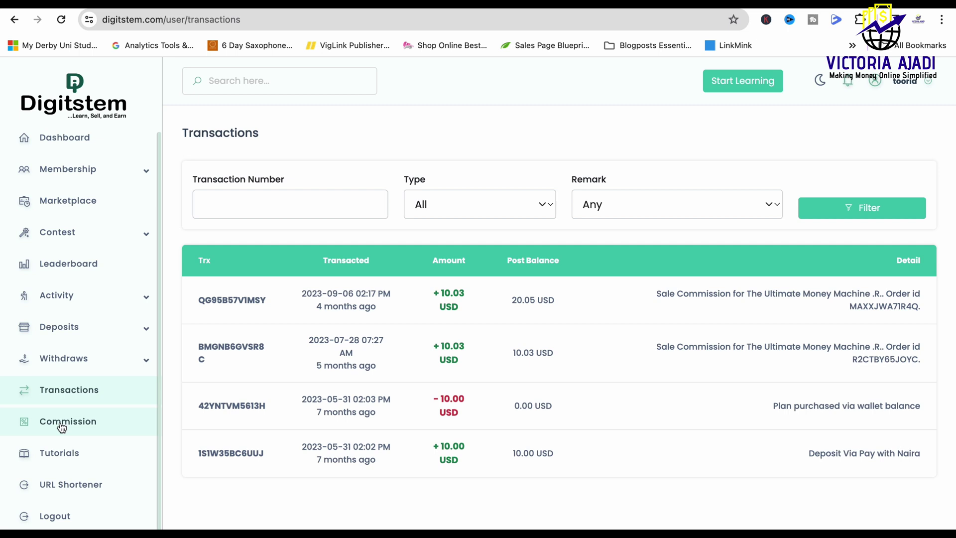
click(63, 488)
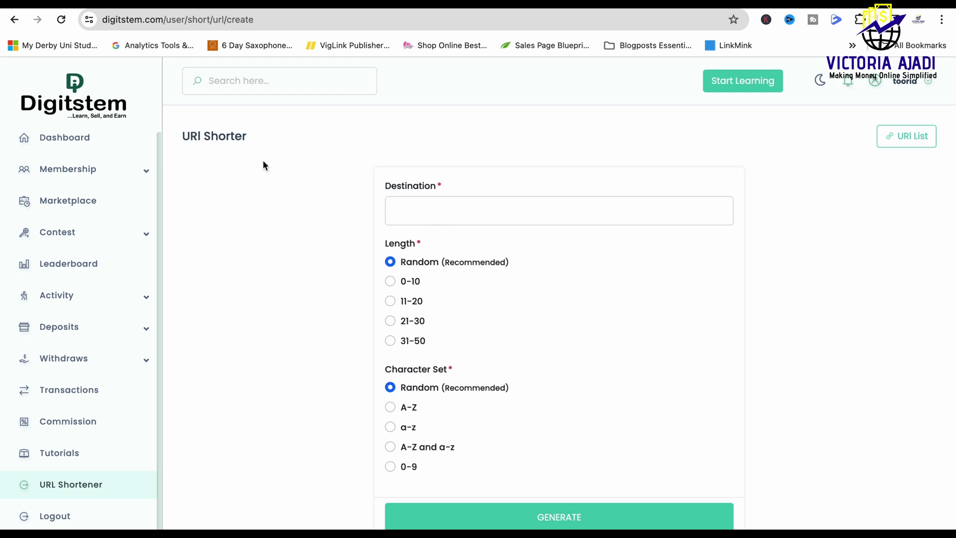
Preview the Getting Started video in the e-learning area and return to the affiliate dashboard
click(750, 83)
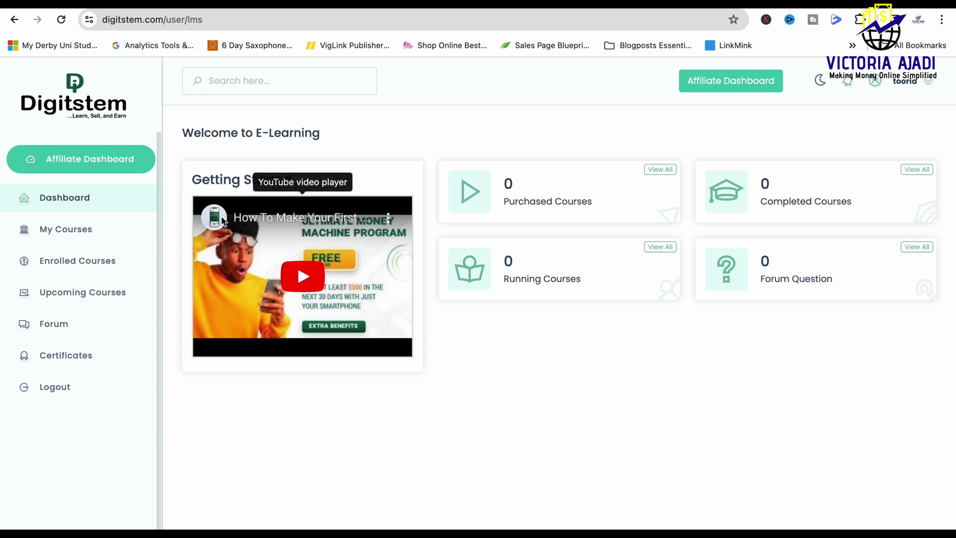
click(332, 289)
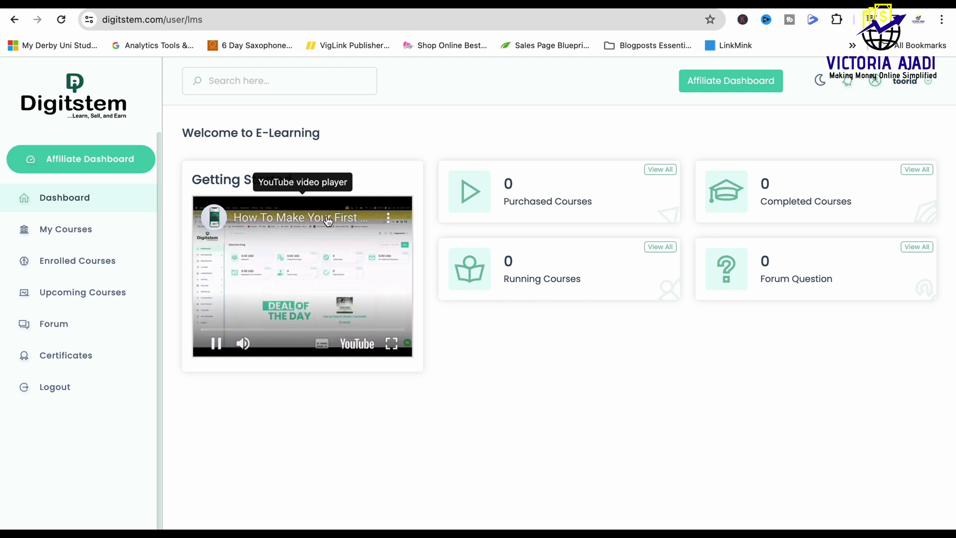
click(340, 266)
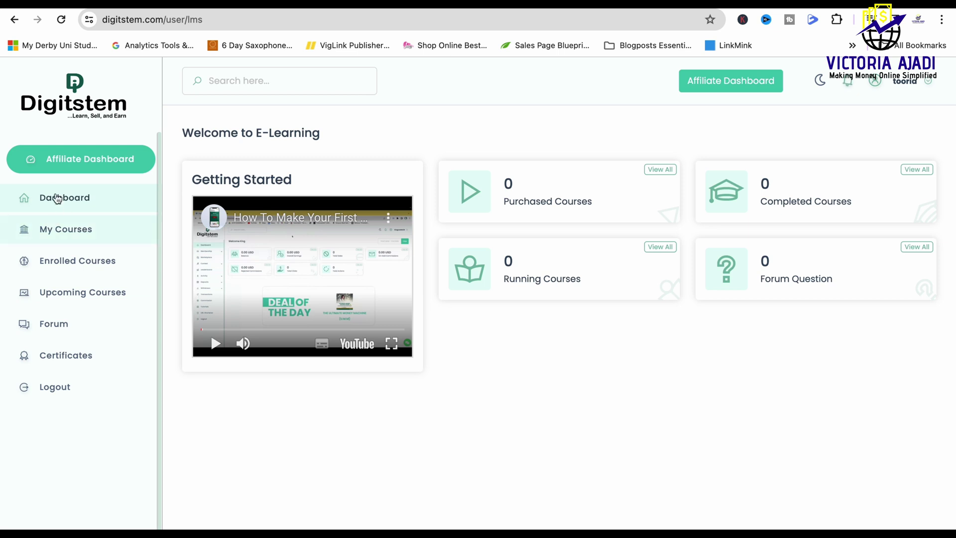
click(60, 165)
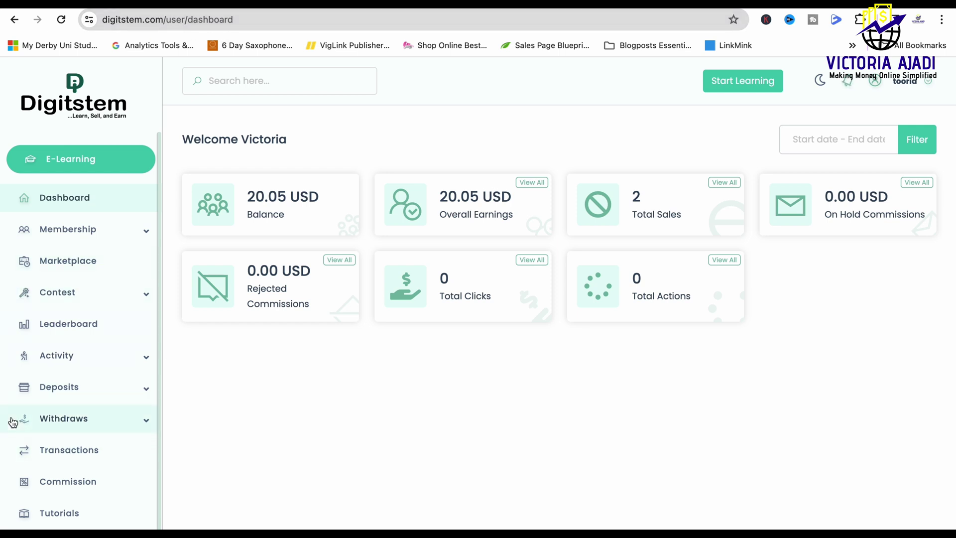
Start a new withdrawal request and choose BANK TRANSFER (NON-NIGERIANS) as its method
click(76, 426)
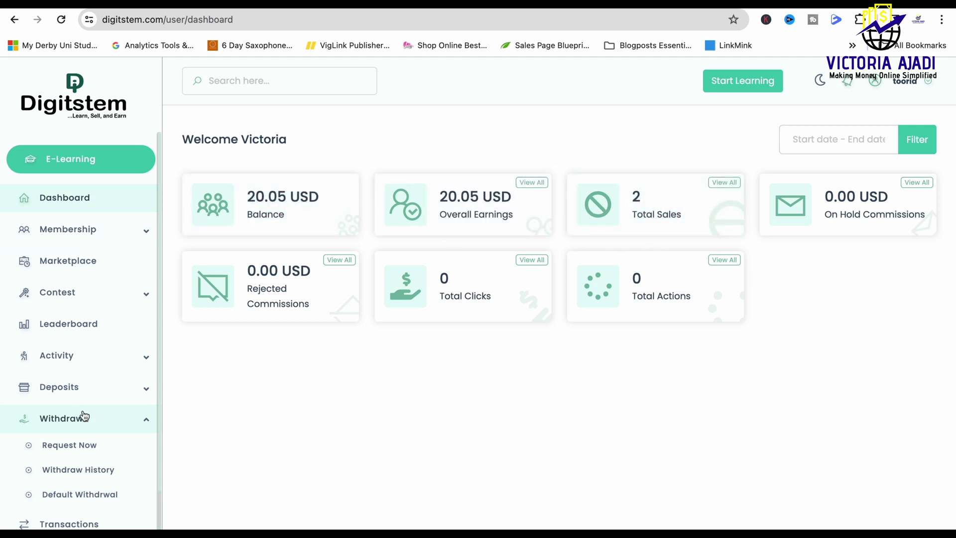
click(75, 446)
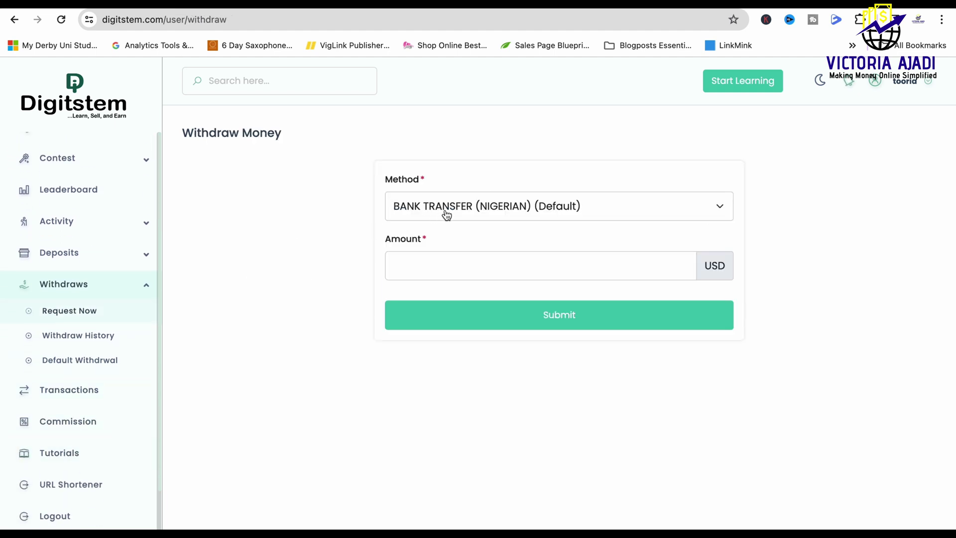
click(568, 209)
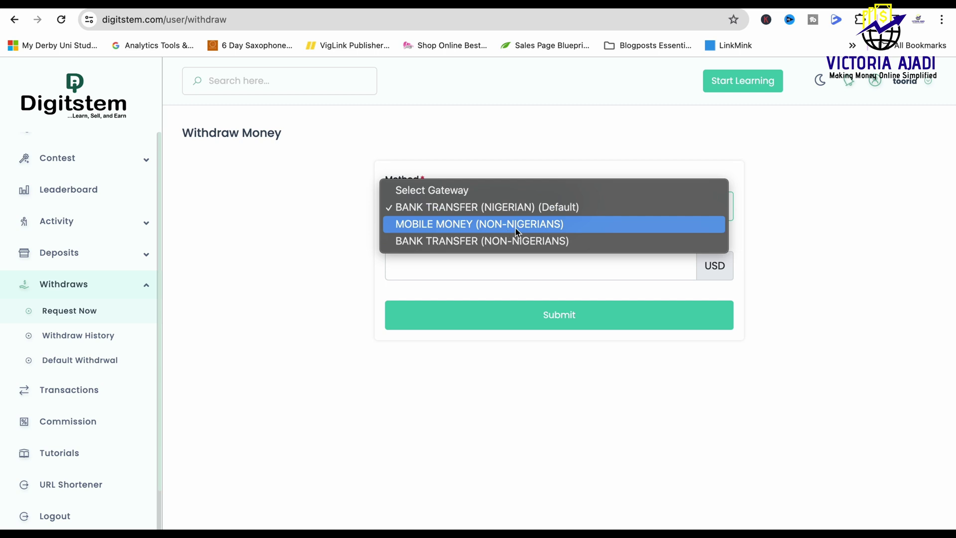
click(539, 241)
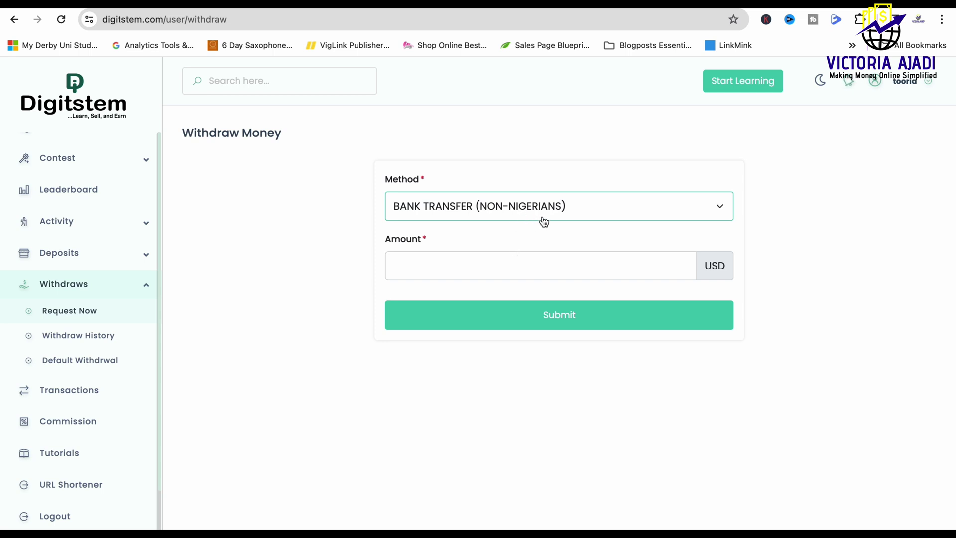
Try stepping the withdrawal amount from 1 USD to preview the charge and the converted payout
click(509, 265)
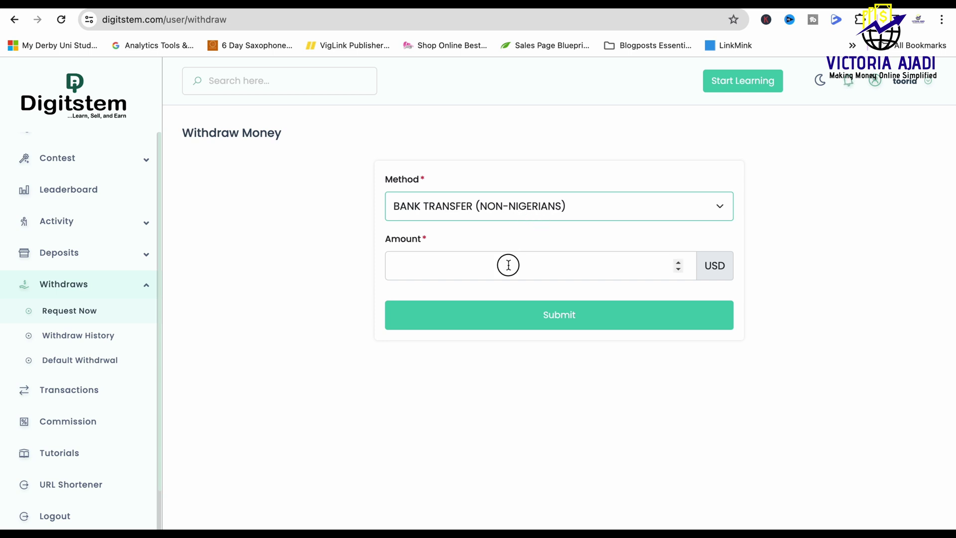
click(678, 263)
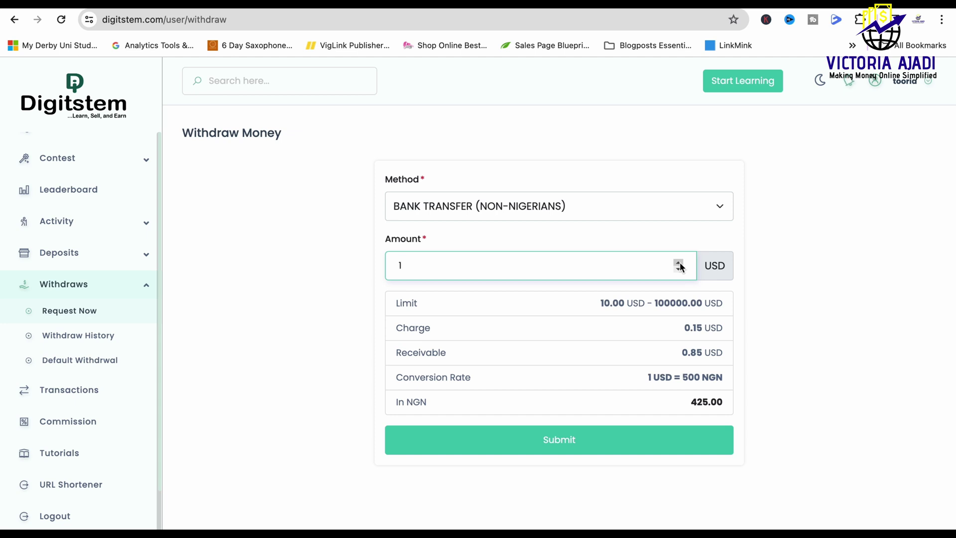
click(679, 264)
click(679, 263)
click(679, 262)
click(679, 263)
click(678, 263)
click(678, 263)
click(679, 262)
click(679, 263)
click(679, 262)
click(679, 266)
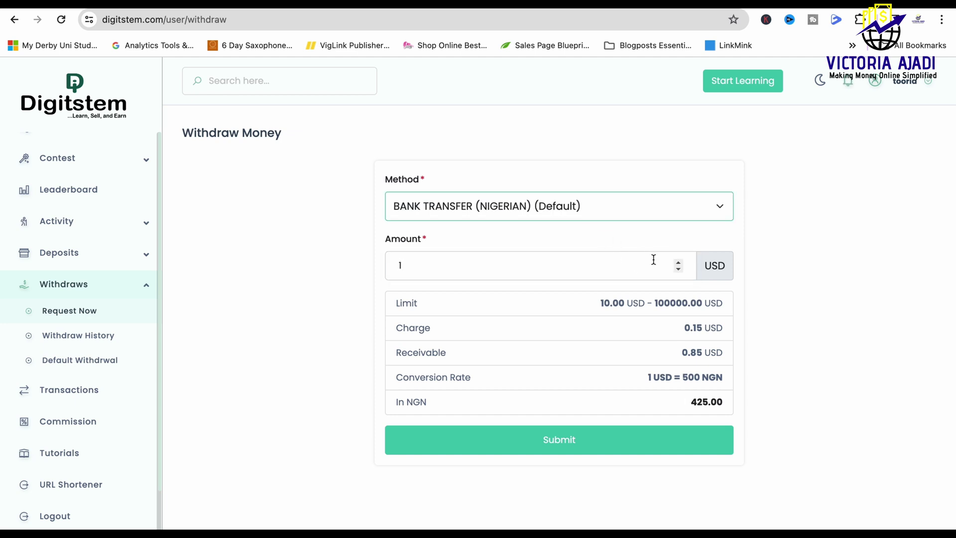
Submit a withdrawal request for 20 USD using the BANK TRANSFER (NIGERIAN) (Default) method
click(604, 267)
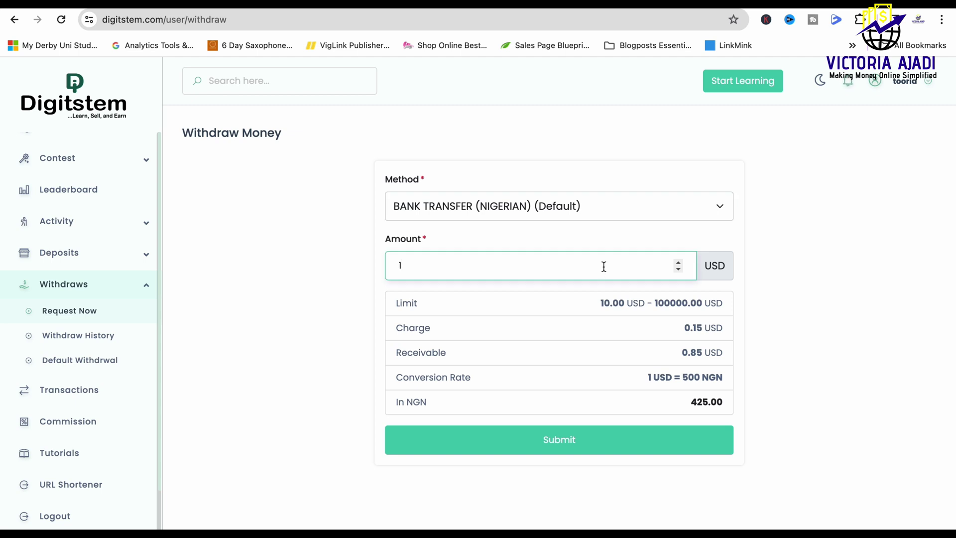
key(BackSpace)
text(20)
key(shift+Tab)
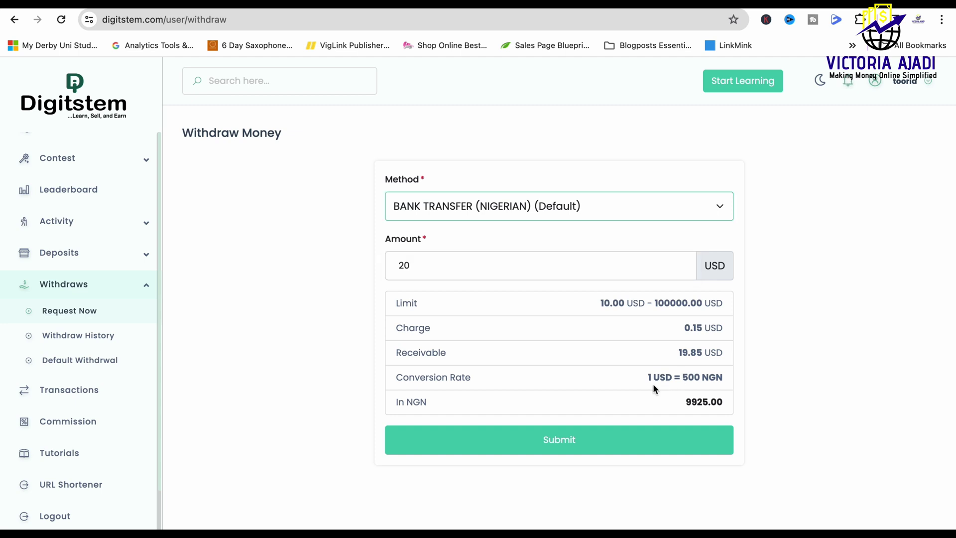
click(585, 444)
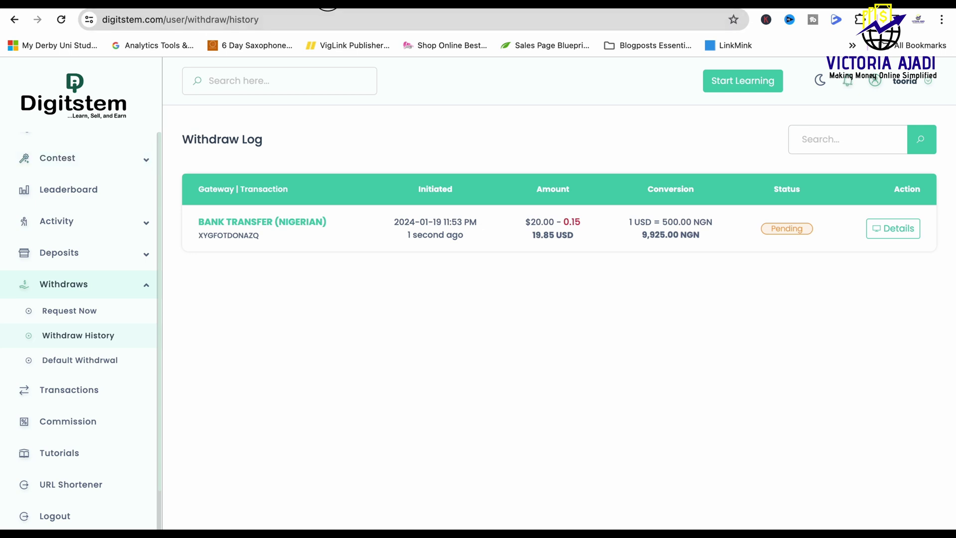
Search Google for "1 usd to naira" in a new browser tab
click(326, 5)
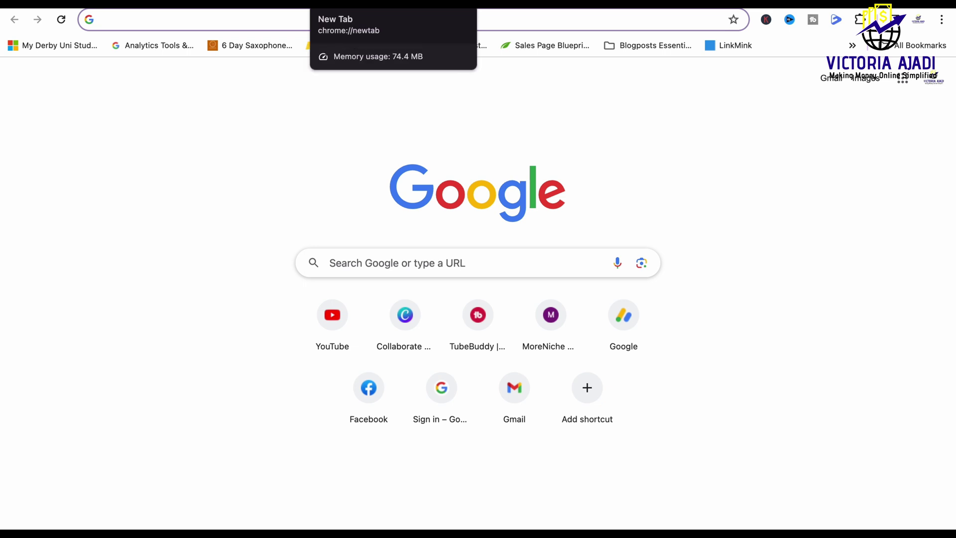
text(1 us)
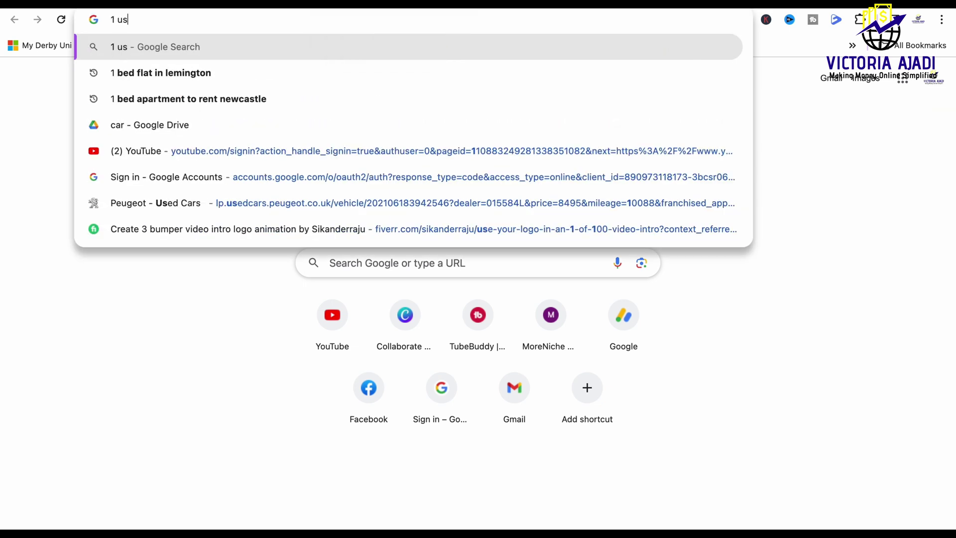
text(d to nair)
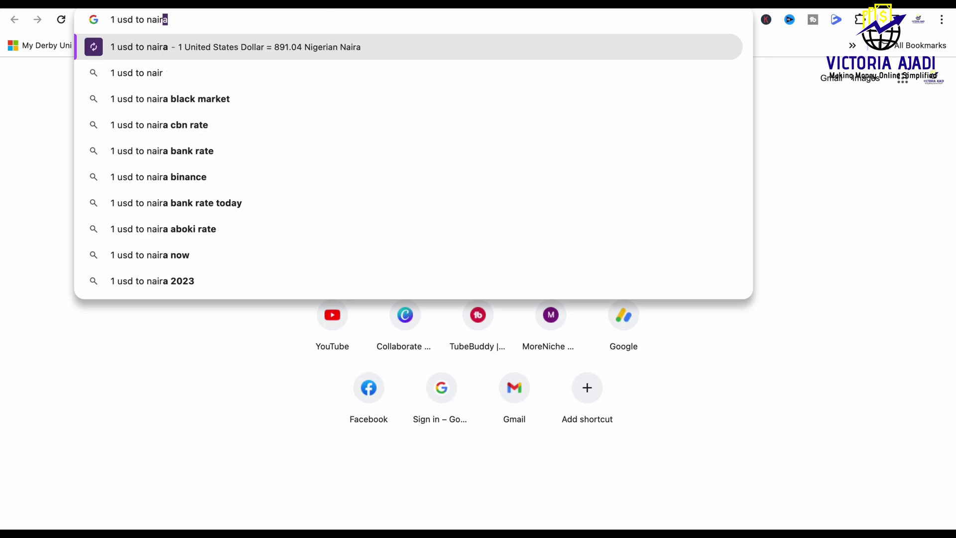
key(Return)
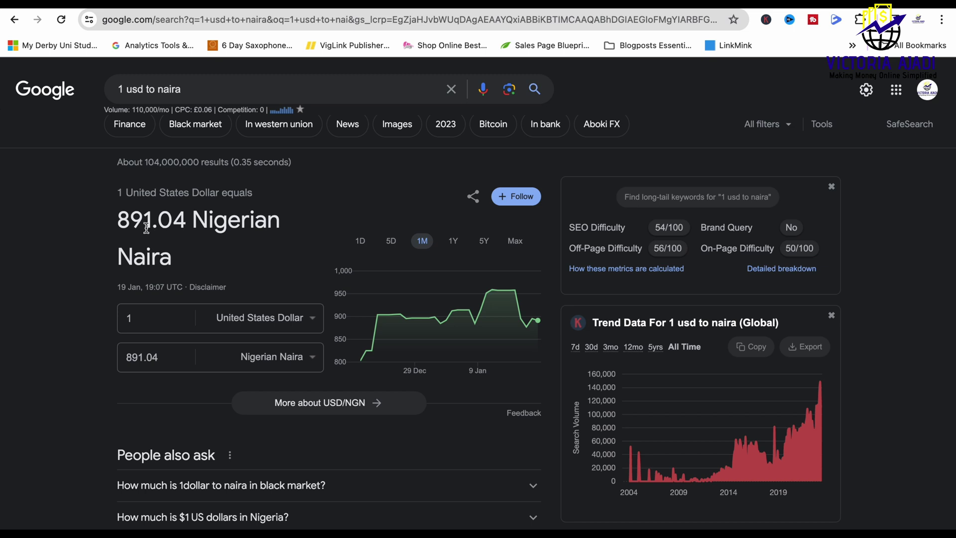
Refine the Google search to "1 usd to naira cbn rate" and examine the US dollar rate
click(206, 94)
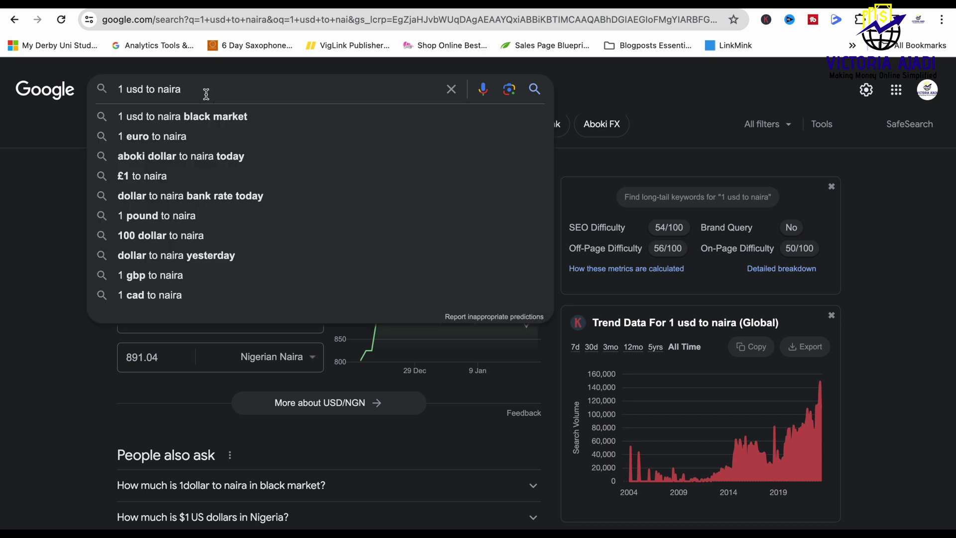
text(cbn)
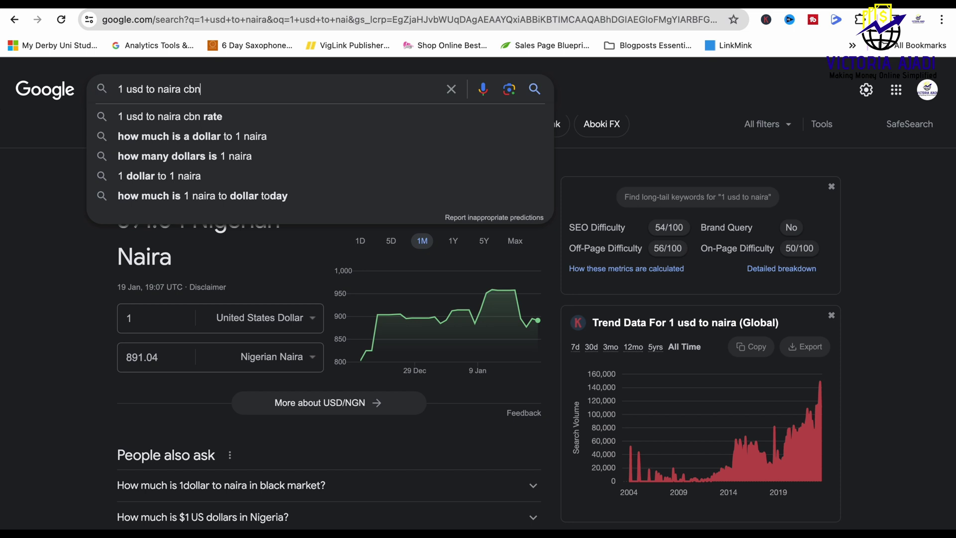
click(189, 114)
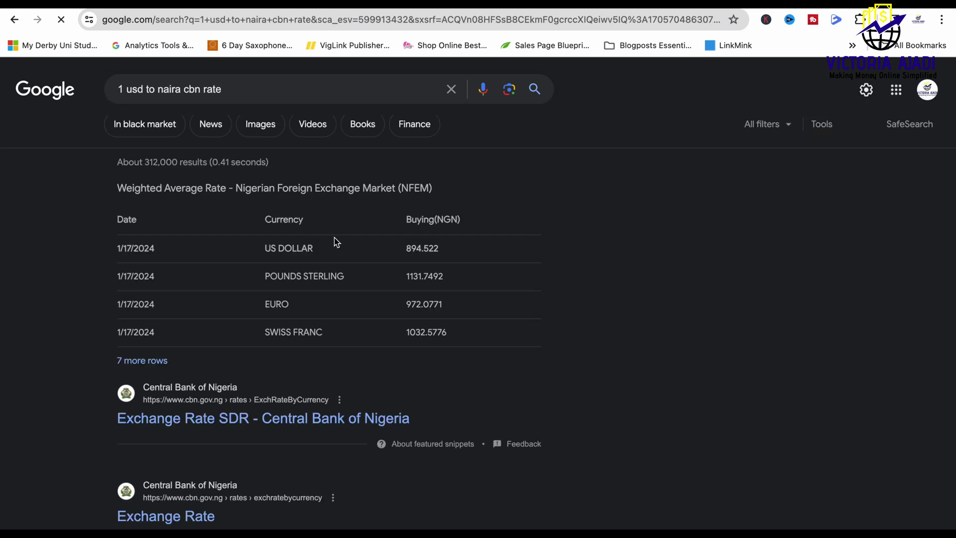
drag(298, 334, 495, 363)
click(495, 364)
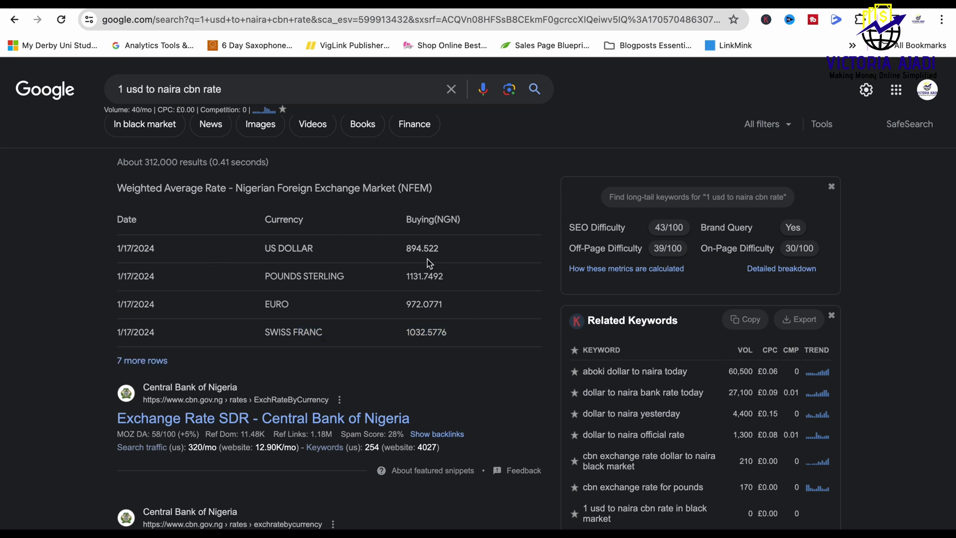
Return to the previous results and search for "1 usd to naira black market" to examine the rates
click(14, 21)
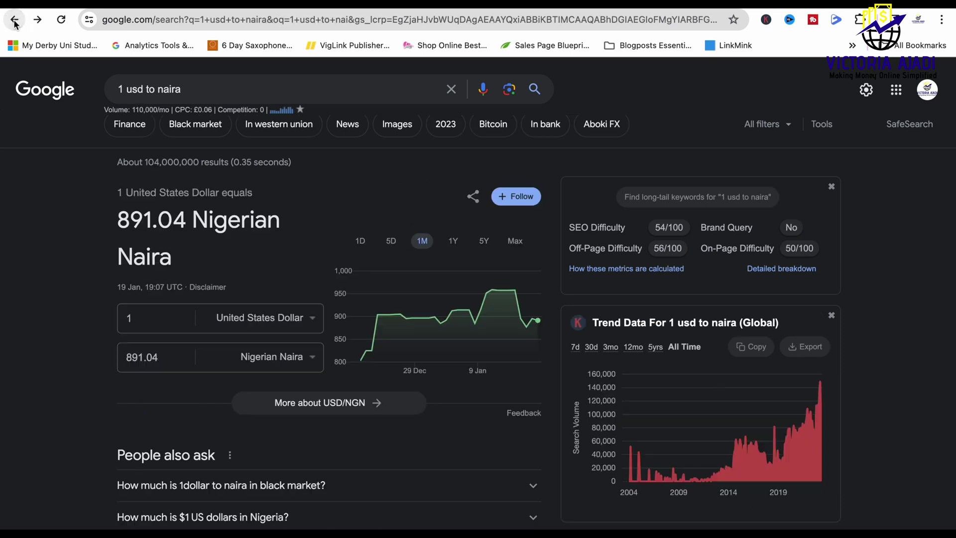
click(210, 94)
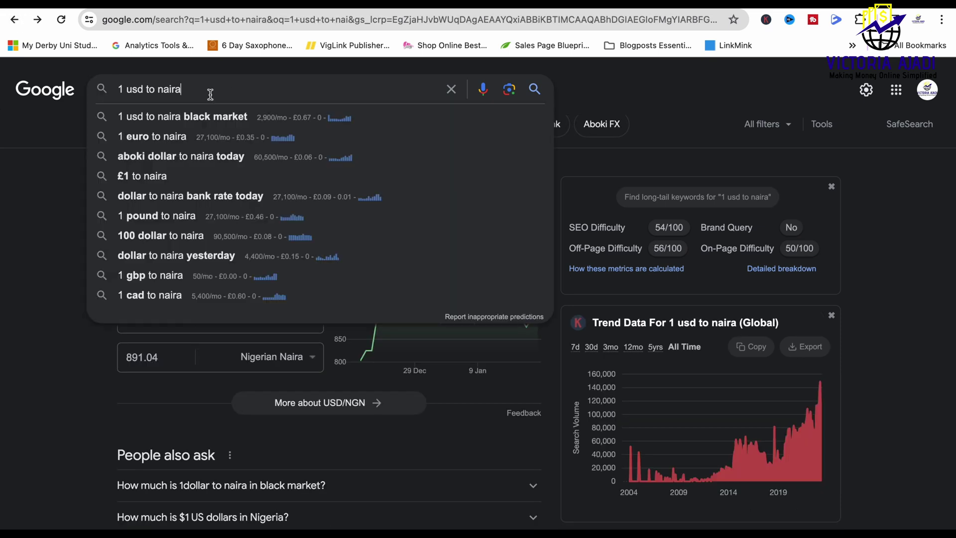
click(206, 116)
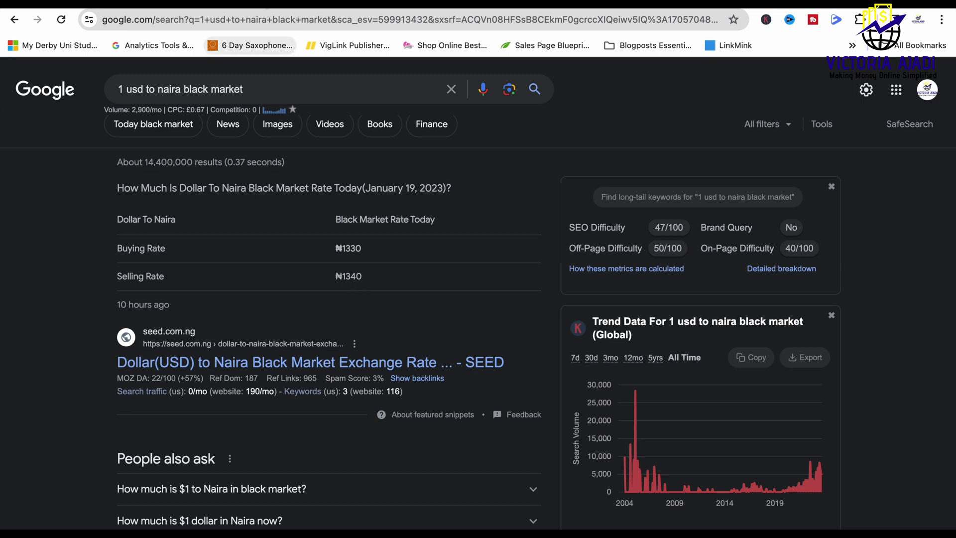
Switch back to Digitstem, refresh the withdrawal history and open the affiliate dashboard
key(ctrl+Tab)
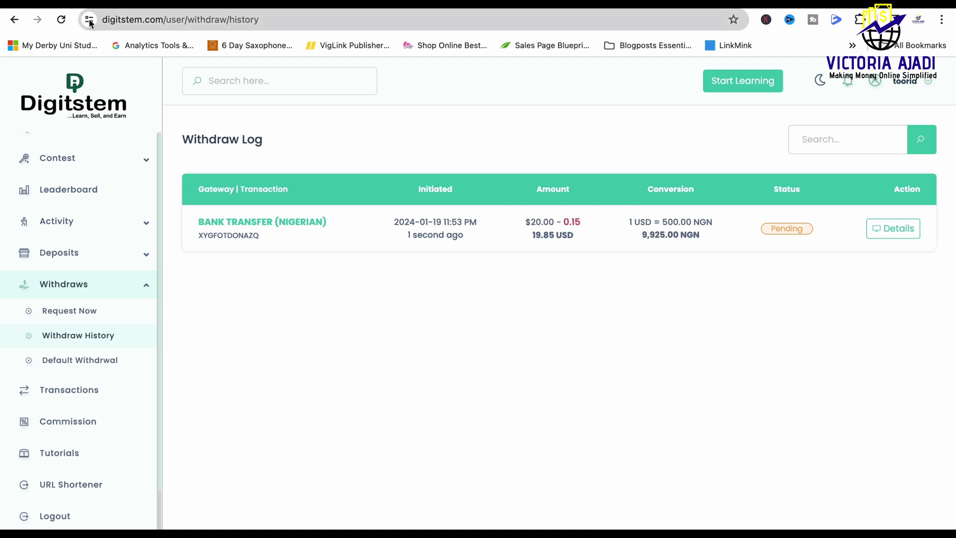
click(62, 20)
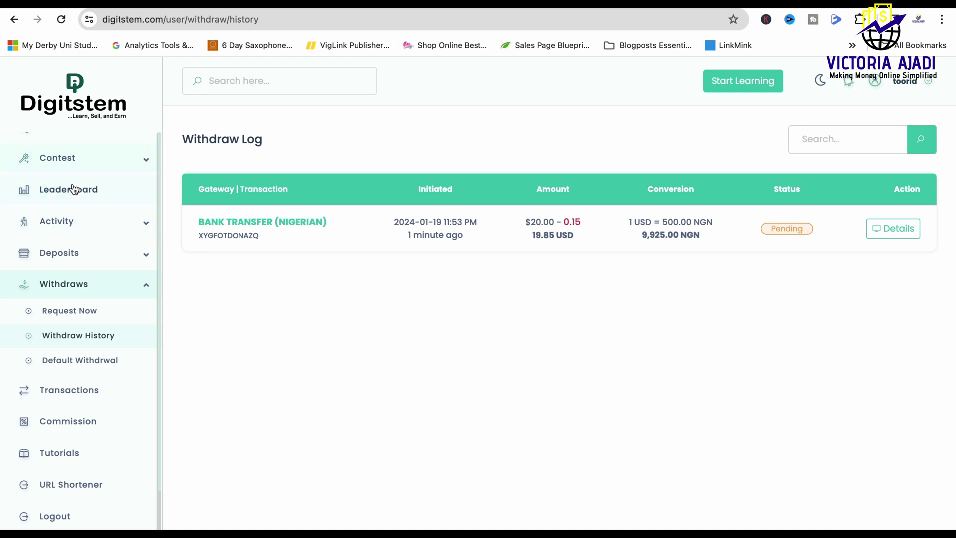
click(160, 140)
drag(159, 140, 158, 79)
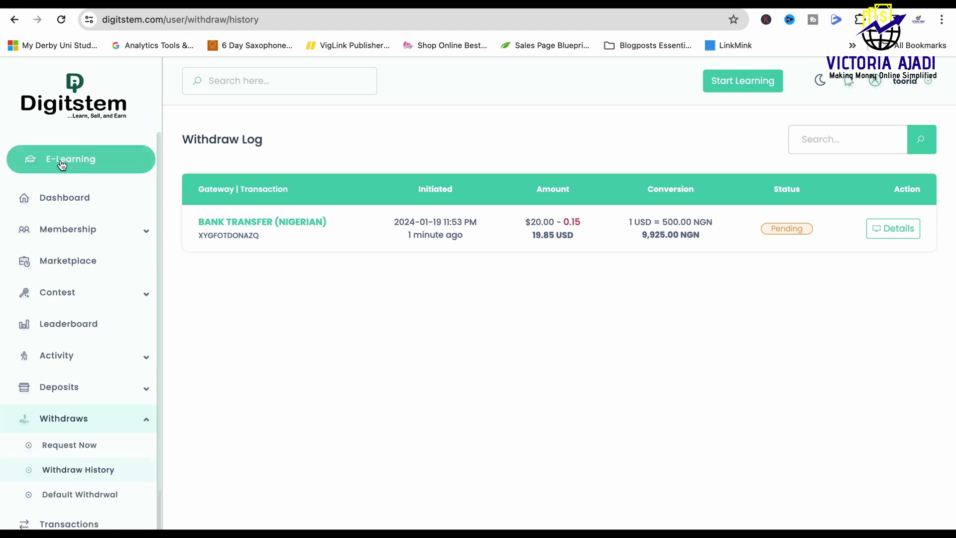
click(65, 199)
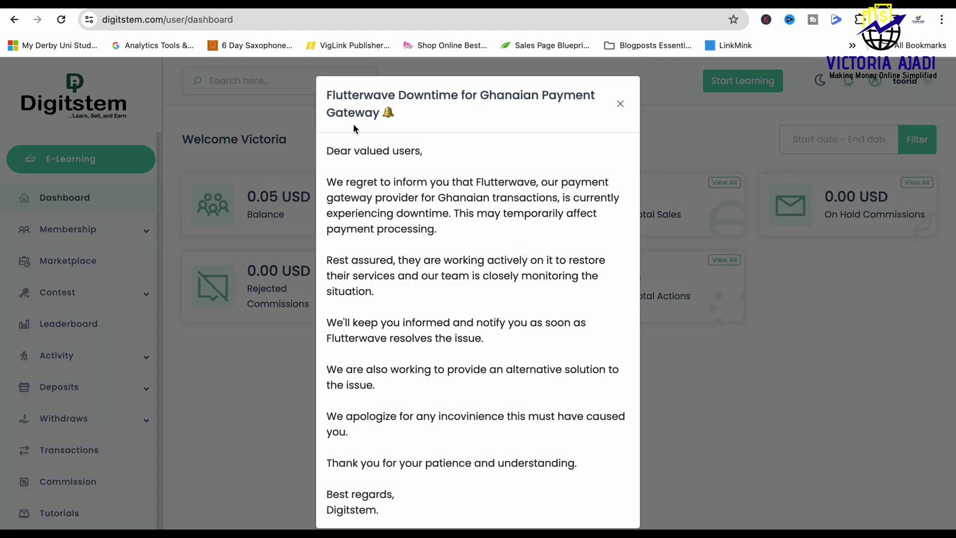